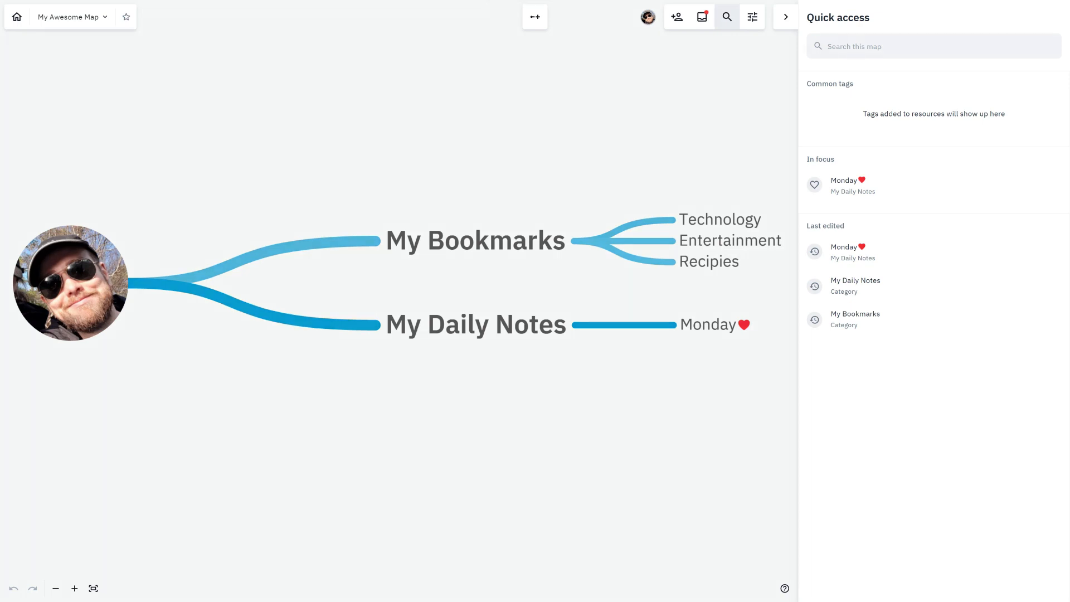
click(719, 220)
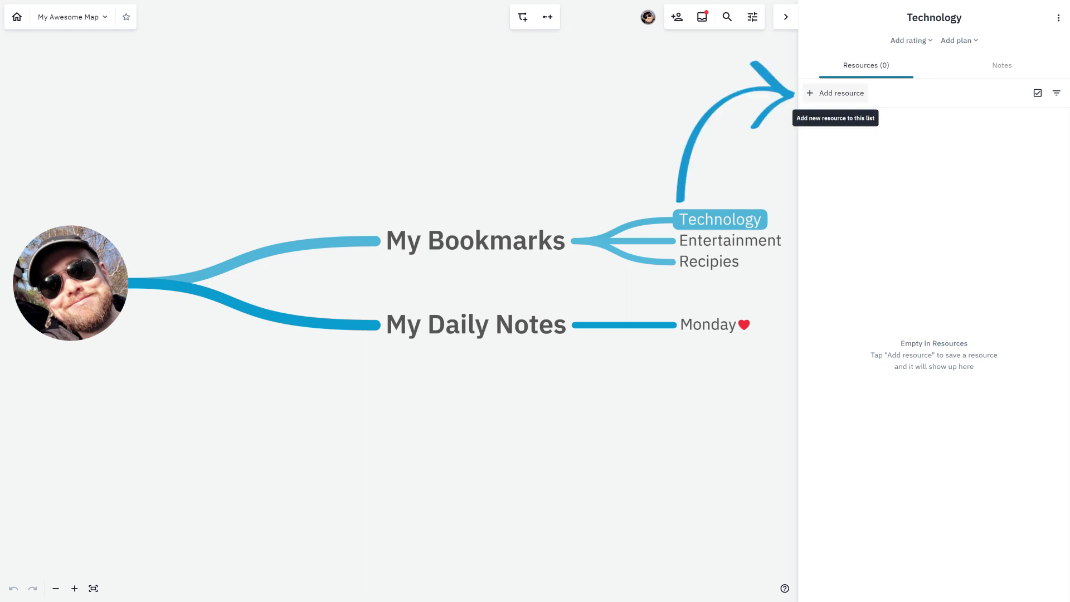
click(836, 93)
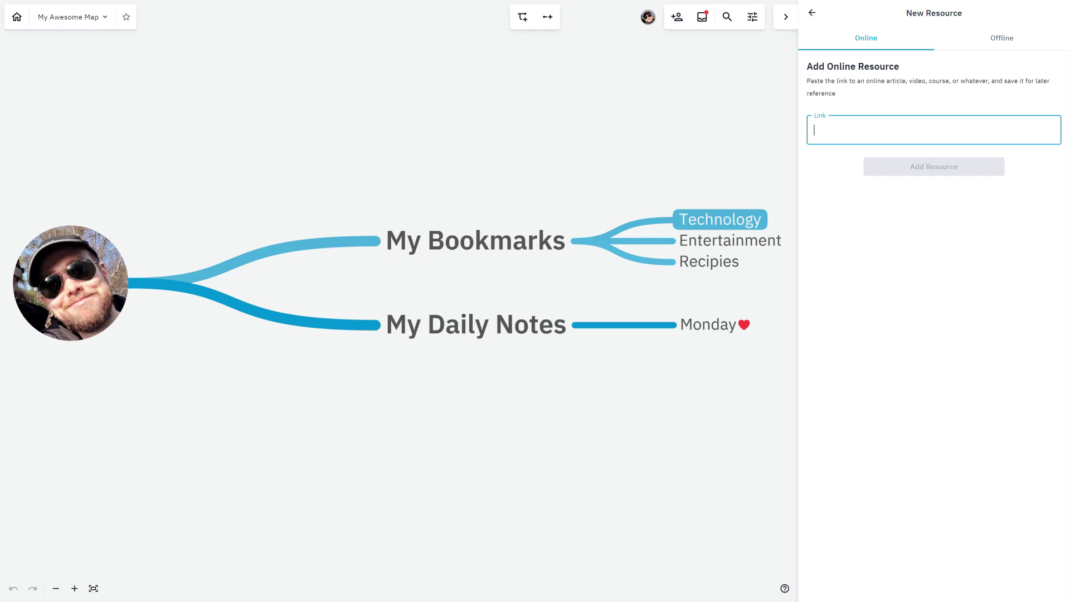
click(1001, 38)
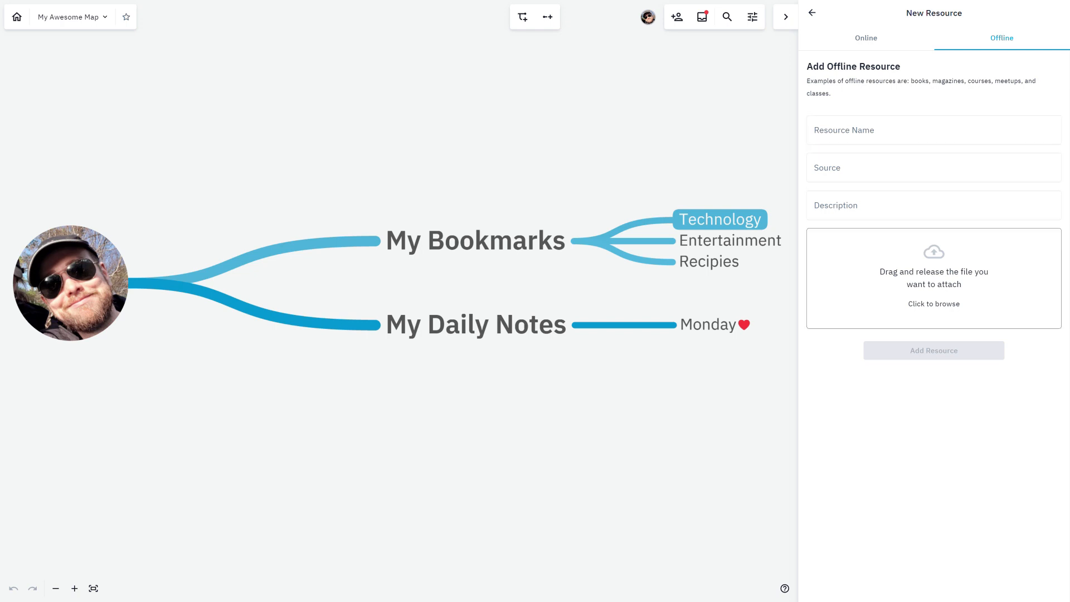
click(866, 37)
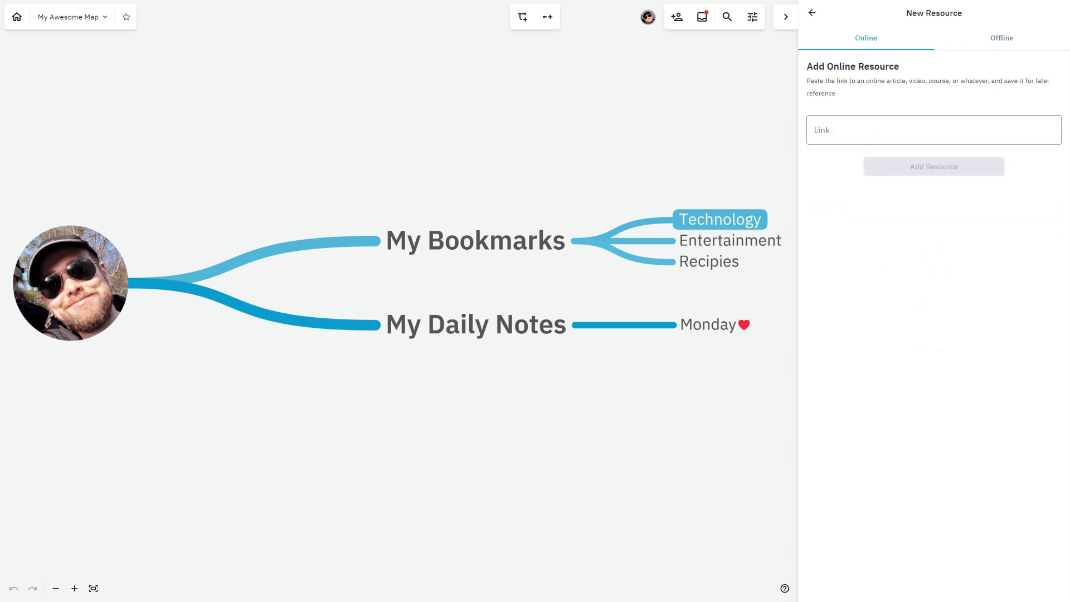
click(886, 130)
text(https://blog.ember.ly/emberly-ai/)
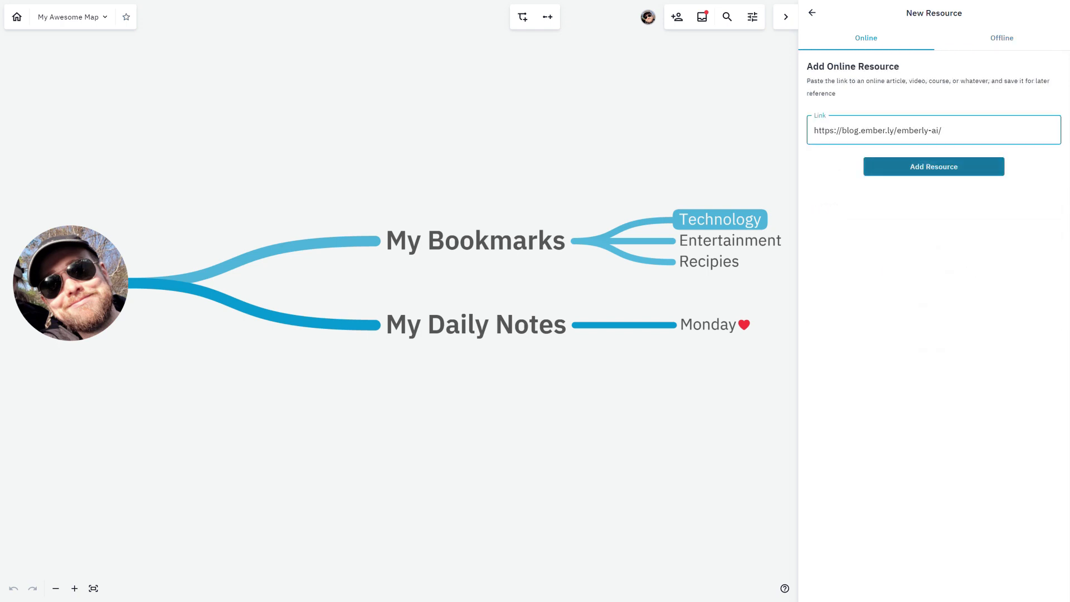
click(934, 167)
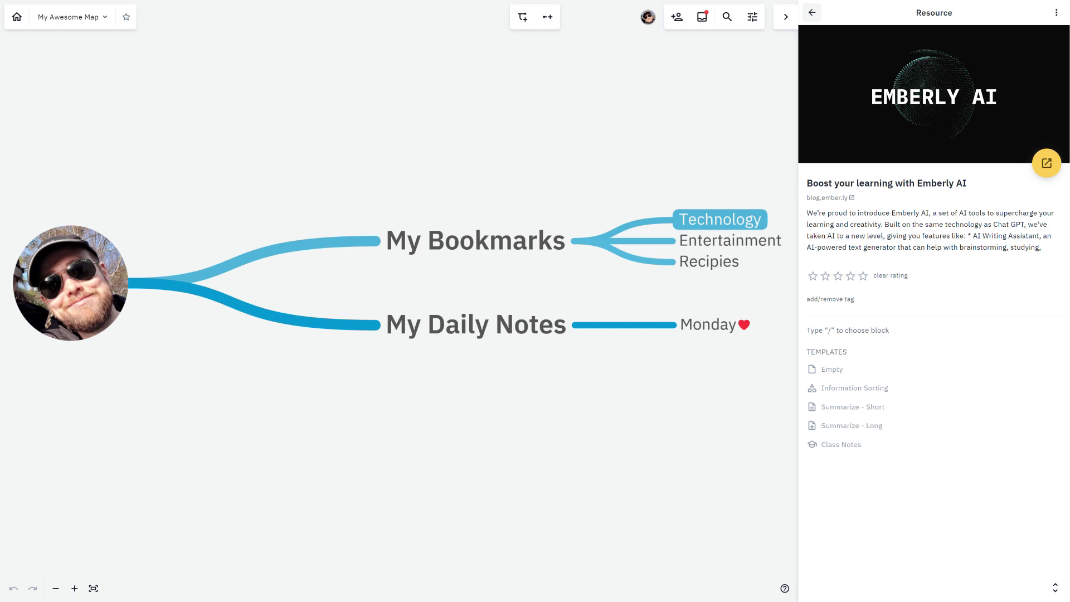
click(812, 12)
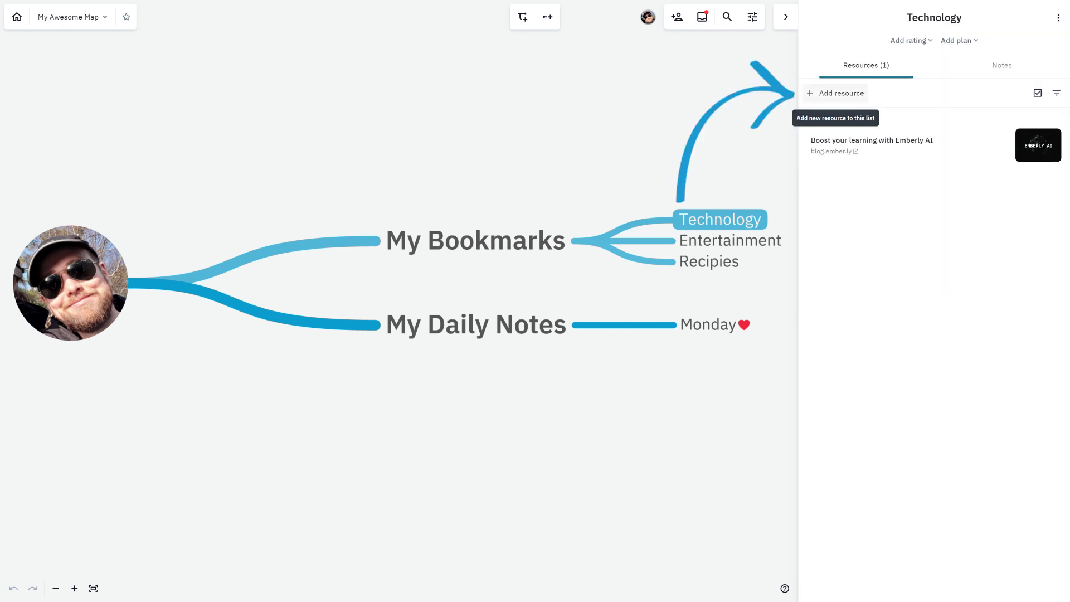
Add the file Screenshot_20230130_040049.png as an offline resource of the Technology topic and return to the resource list.
click(835, 93)
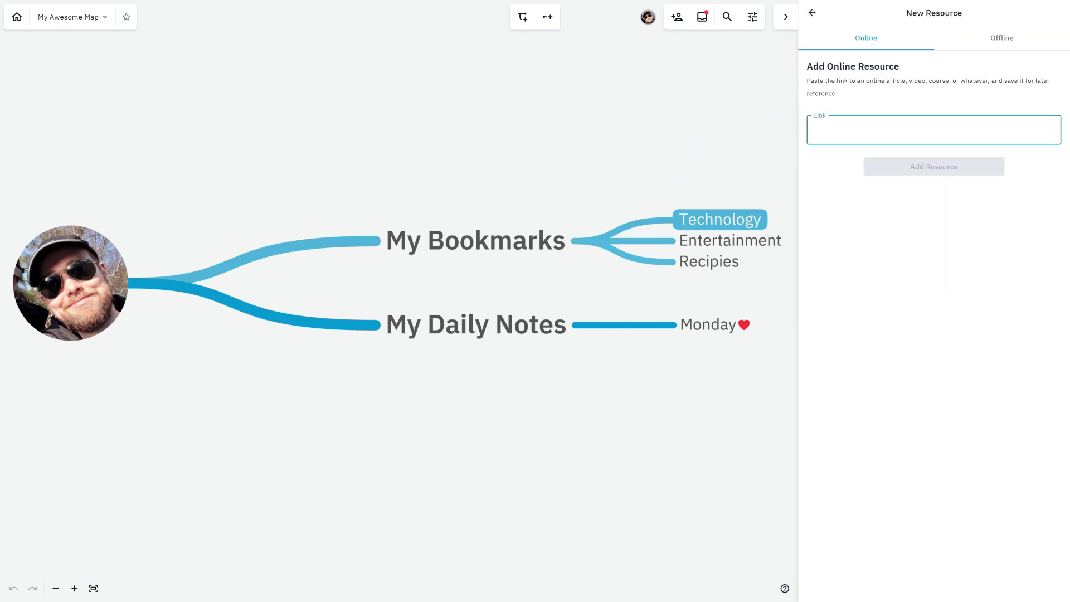
click(1001, 38)
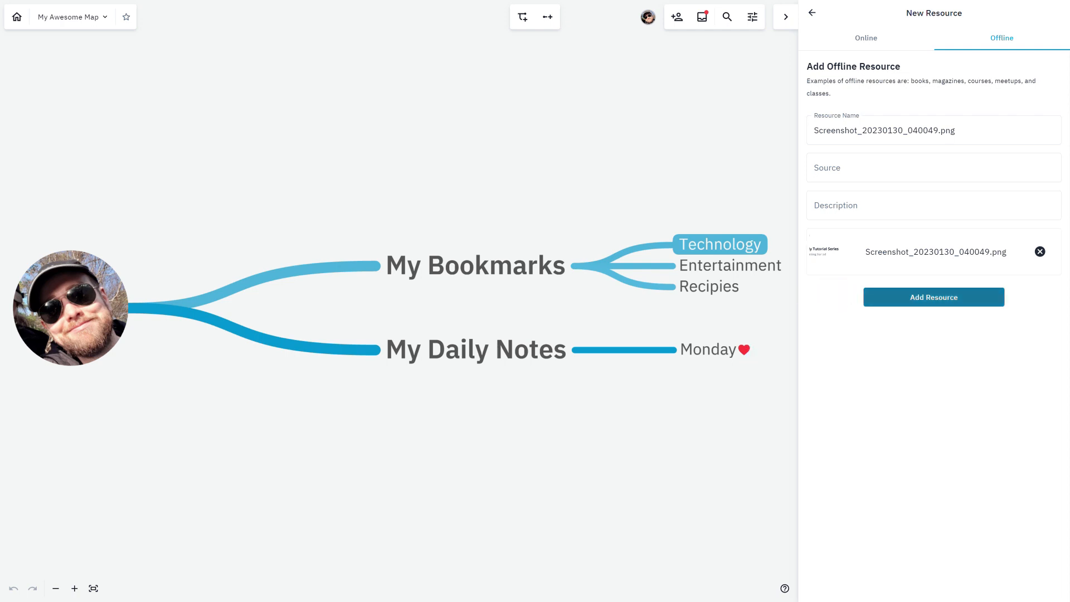
click(933, 297)
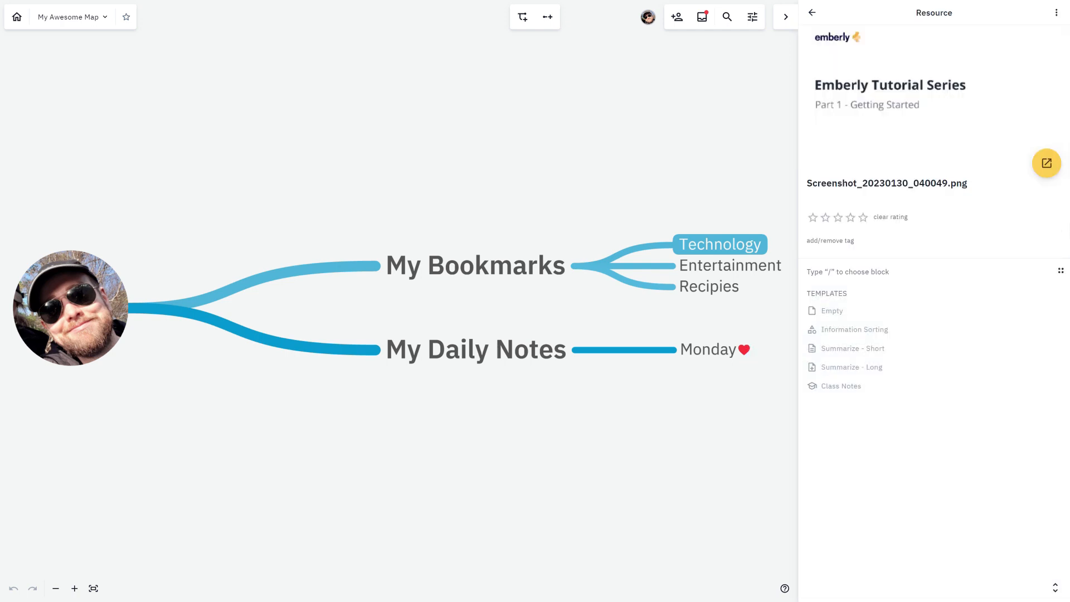
click(812, 12)
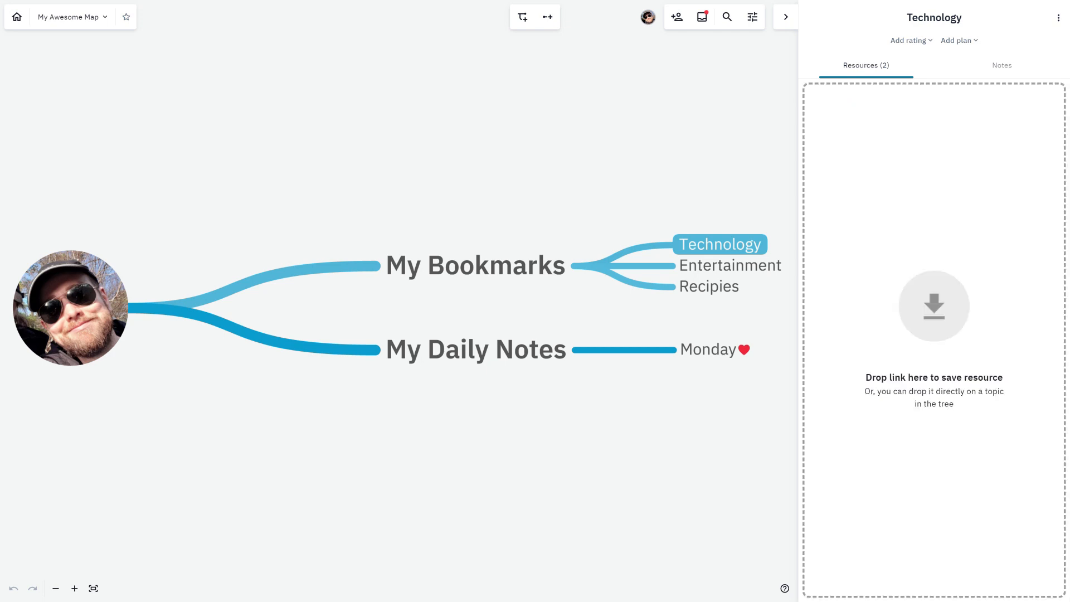
Add six more screenshot files to the Technology topic at once, from Screenshot_20221225_101938.png to Screenshot_20230127_042556.png.
drag(934, 334, 933, 347)
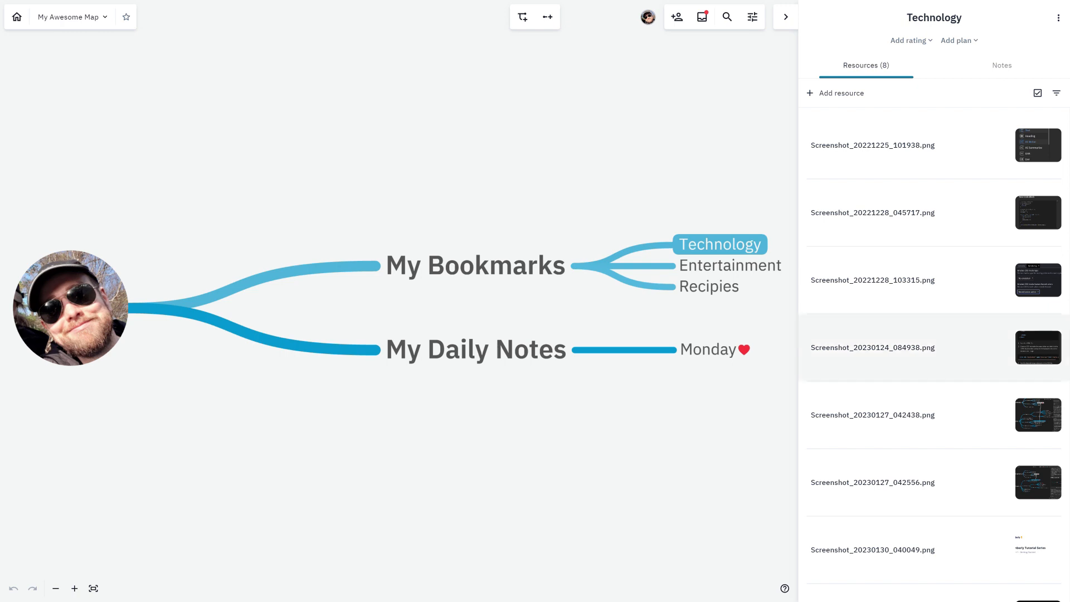
scroll(919, 356, down, 1)
scroll(919, 356, up, 1)
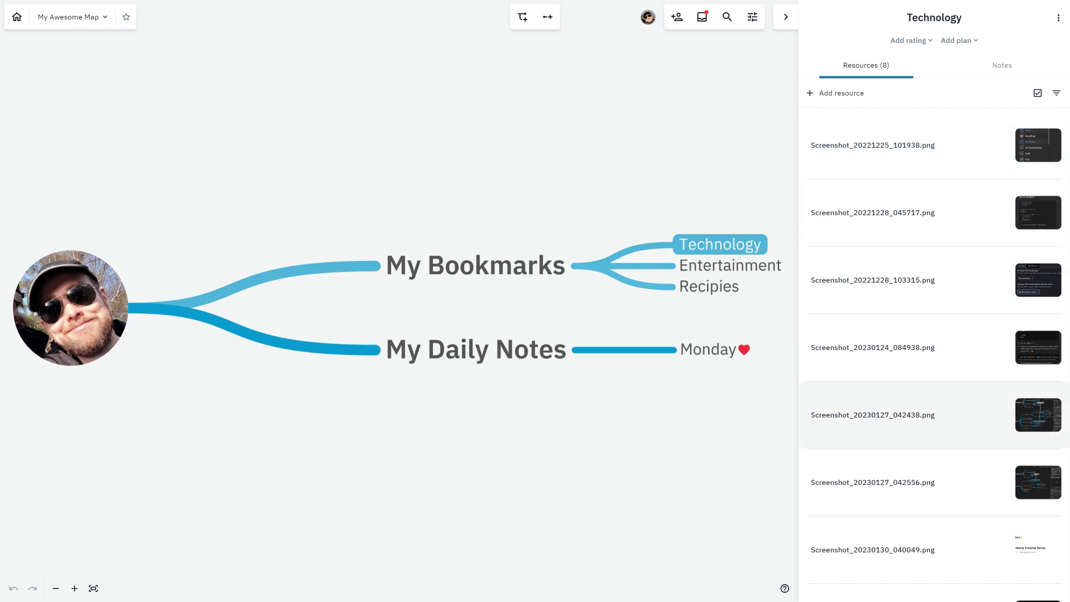
Reorder Screenshot_20230130_040049.png to be the first Technology resource, and move it to the My Bookmarks category.
drag(919, 560, 909, 161)
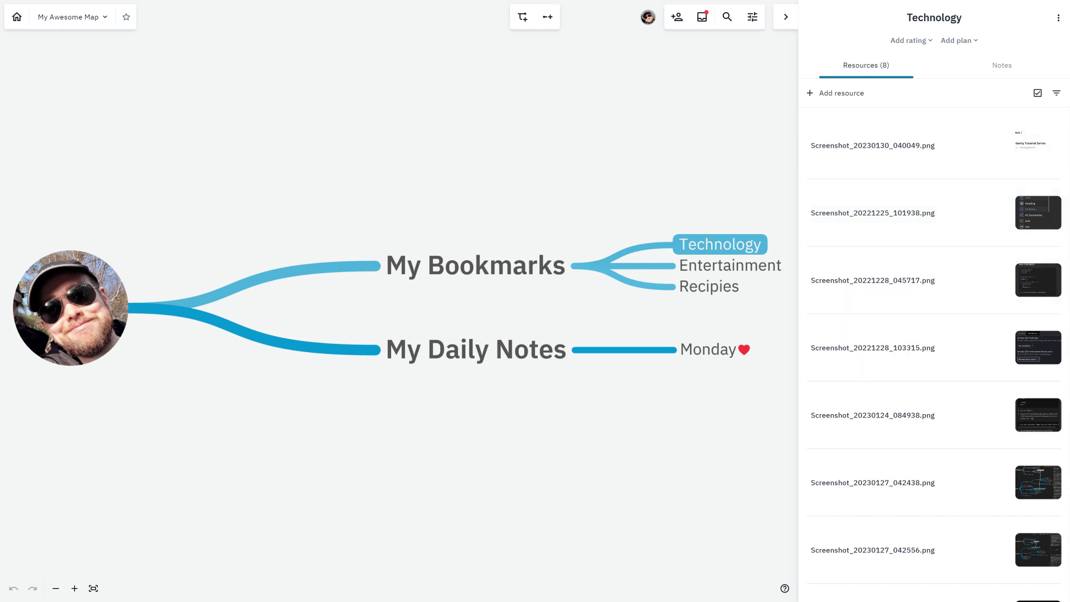
drag(873, 145, 452, 265)
click(452, 265)
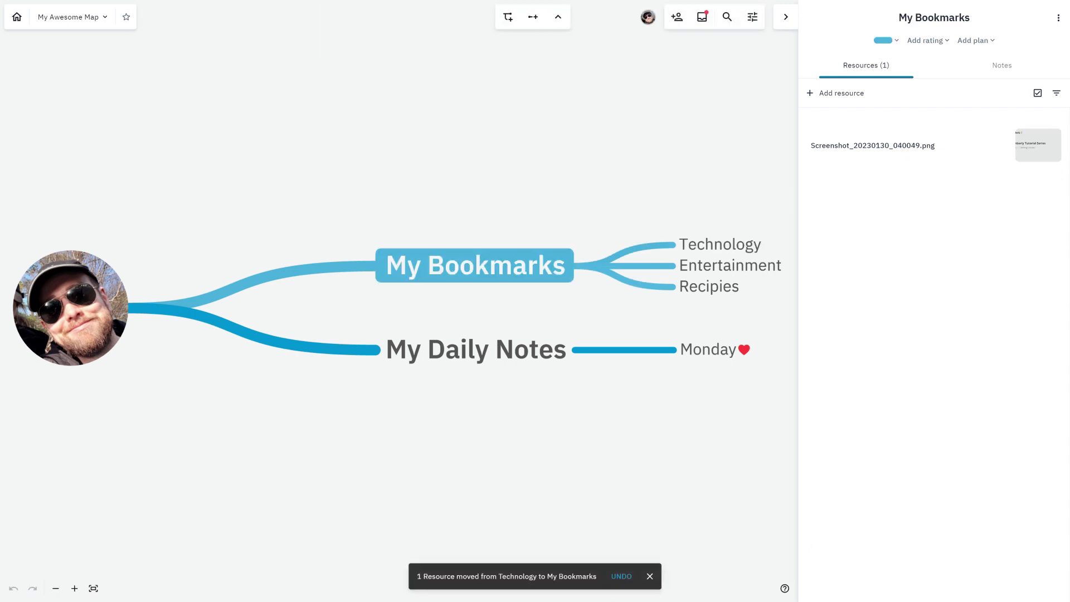
Move Screenshot_20230130_040049.png from My Bookmarks to the resource inbox and back to My Bookmarks, closing the inbox.
click(702, 17)
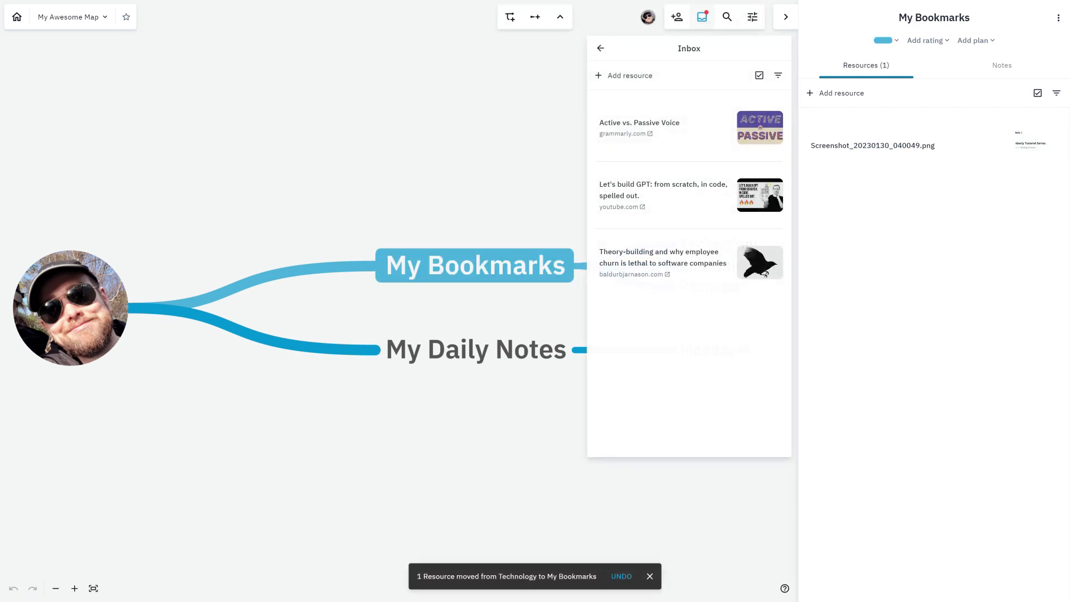
drag(872, 146, 625, 329)
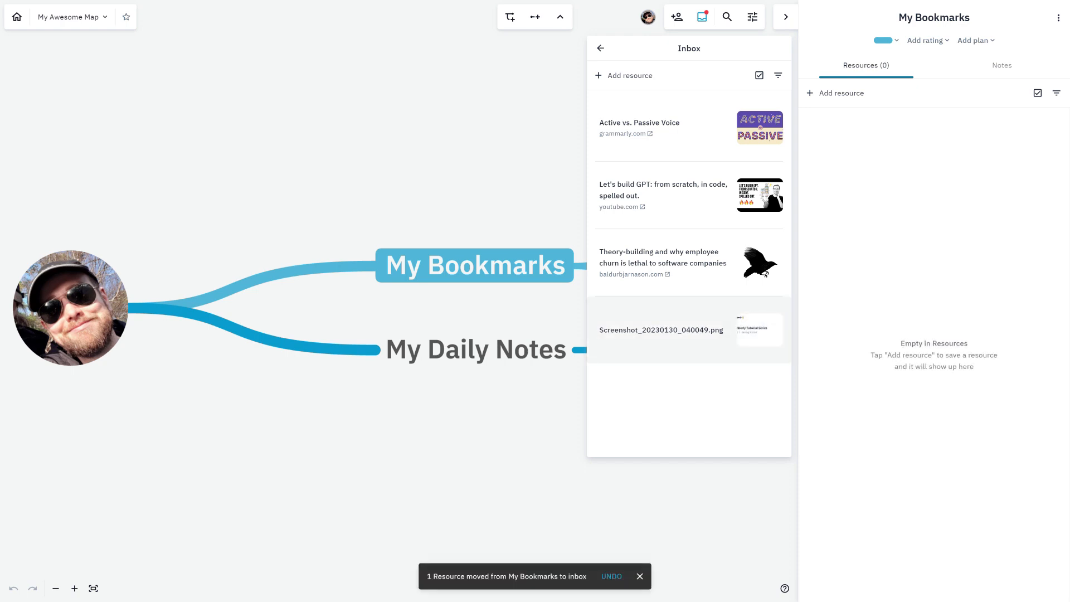
drag(625, 328, 842, 146)
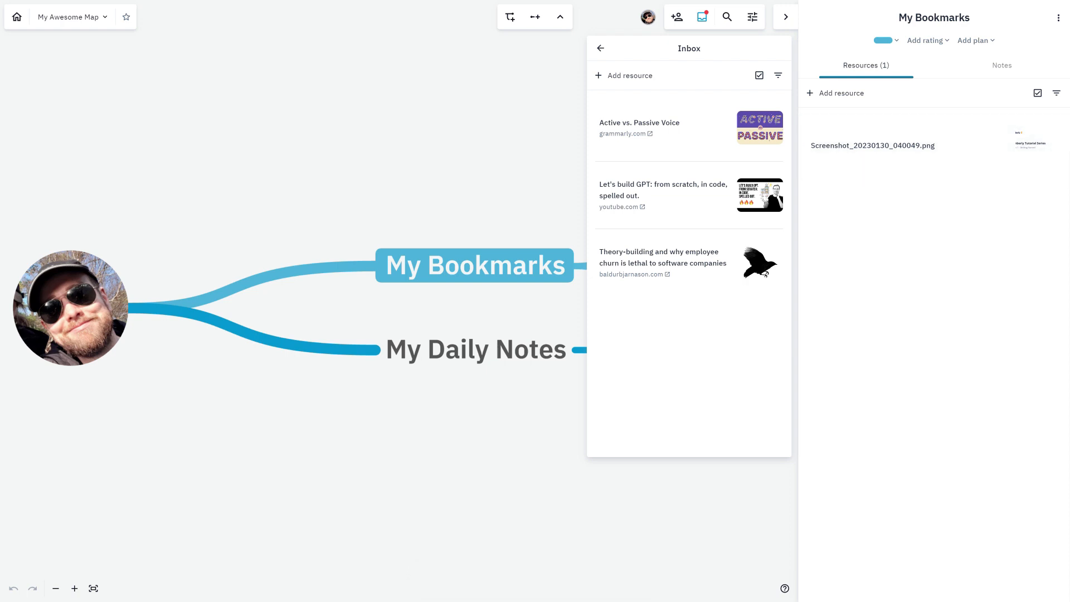
click(702, 17)
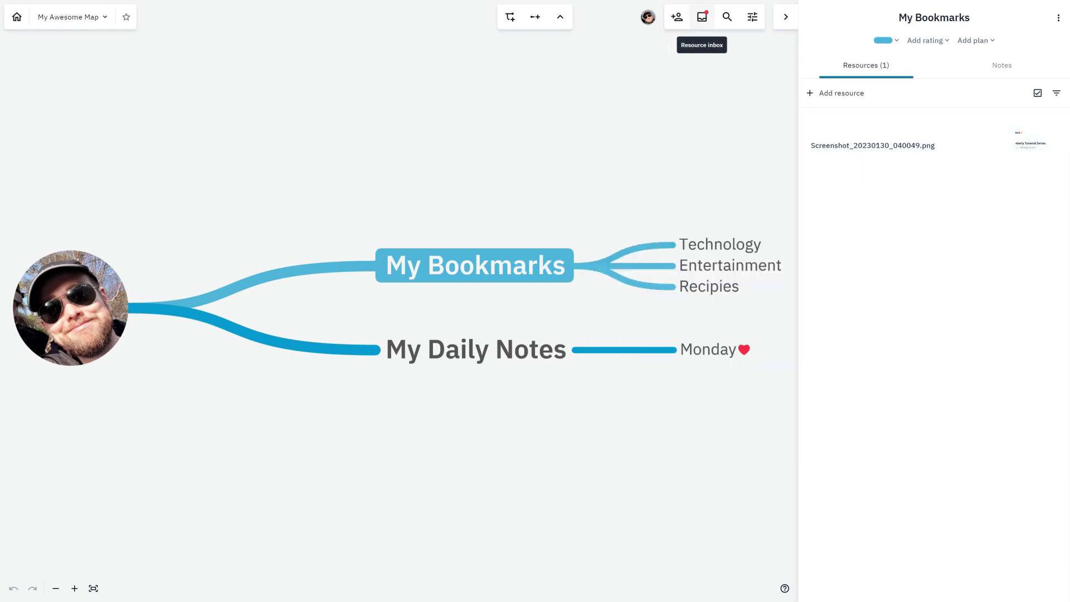
Delete the first four Technology resources together, from Screenshot_20221225_101938.png through Screenshot_20230124_084938.png.
click(720, 245)
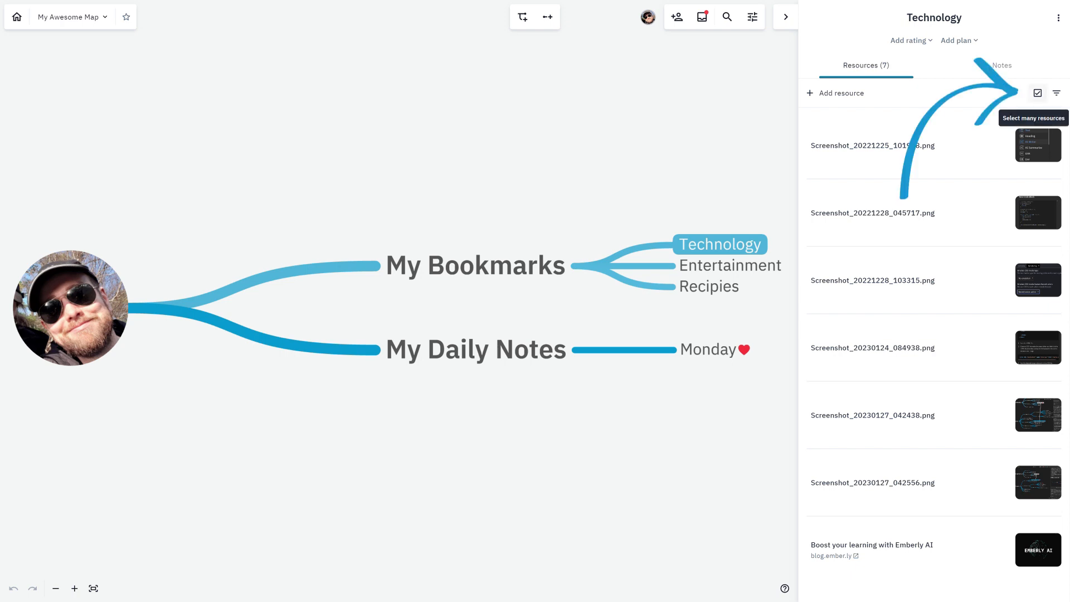
click(1037, 93)
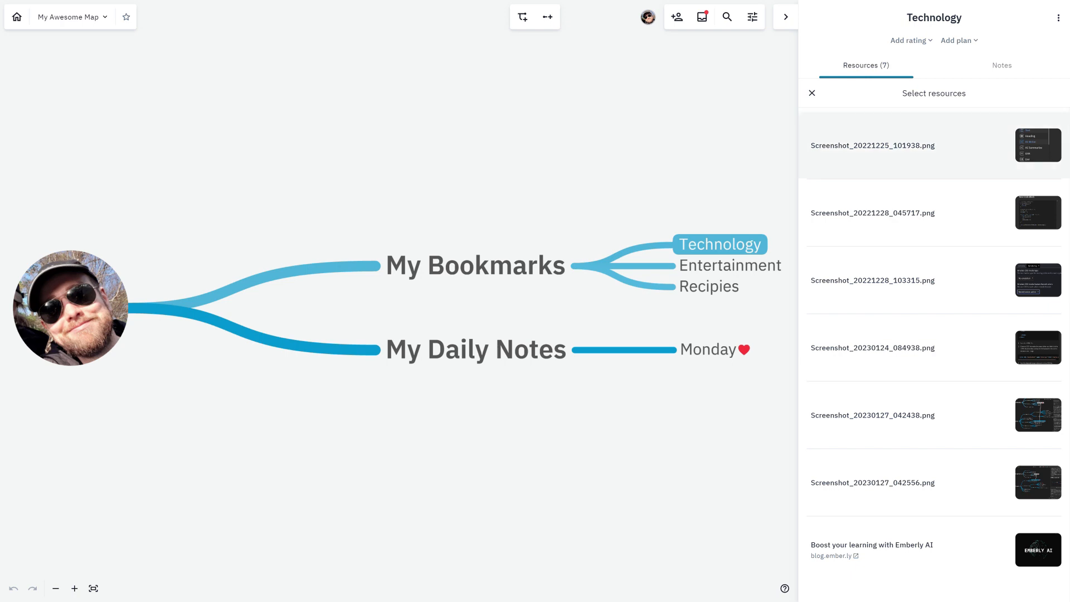
click(942, 145)
click(942, 213)
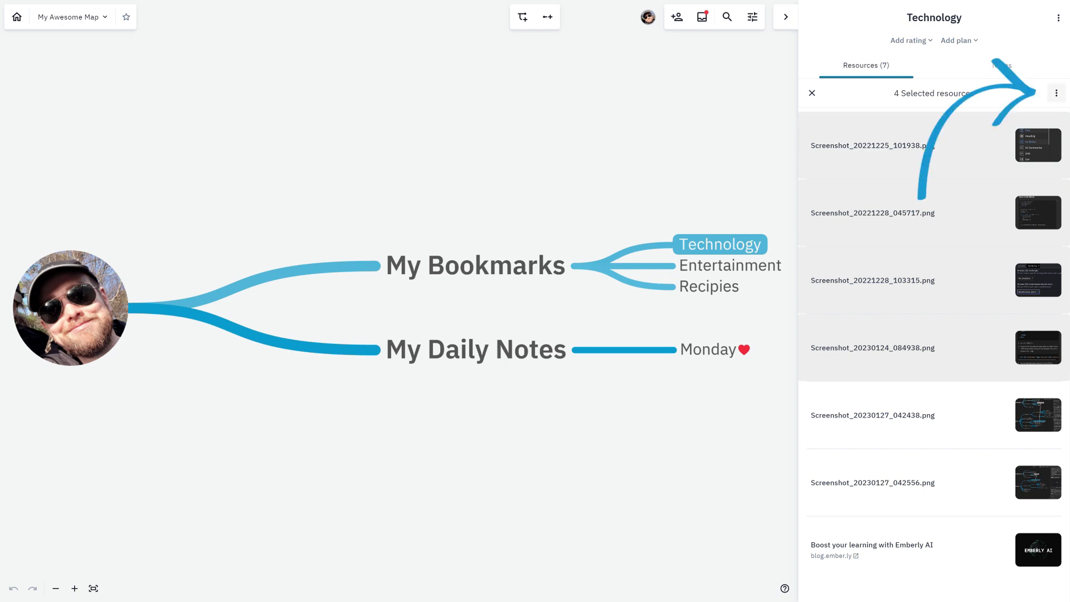
click(1055, 93)
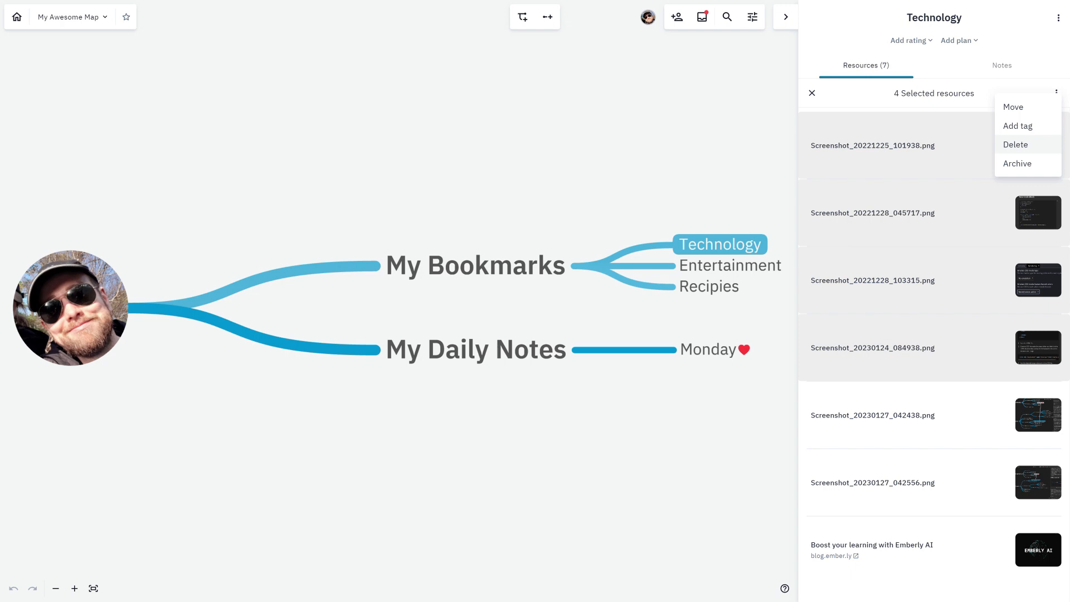
click(1015, 144)
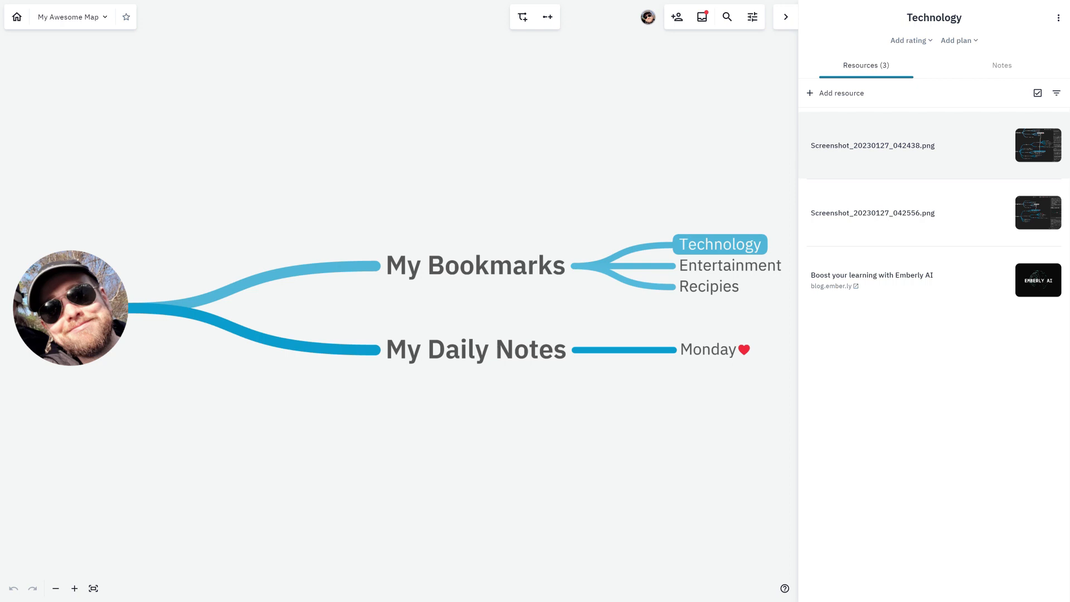
Give the Technology resource Screenshot_20230127_042438.png a five-star rating and add the tag "Screenshot" to it.
click(892, 146)
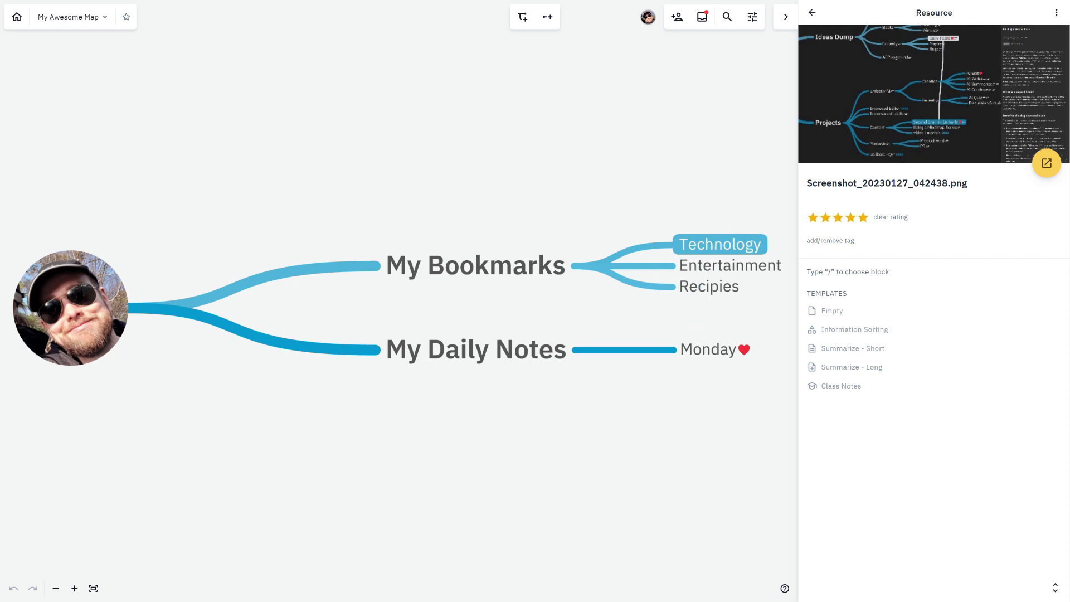
click(830, 241)
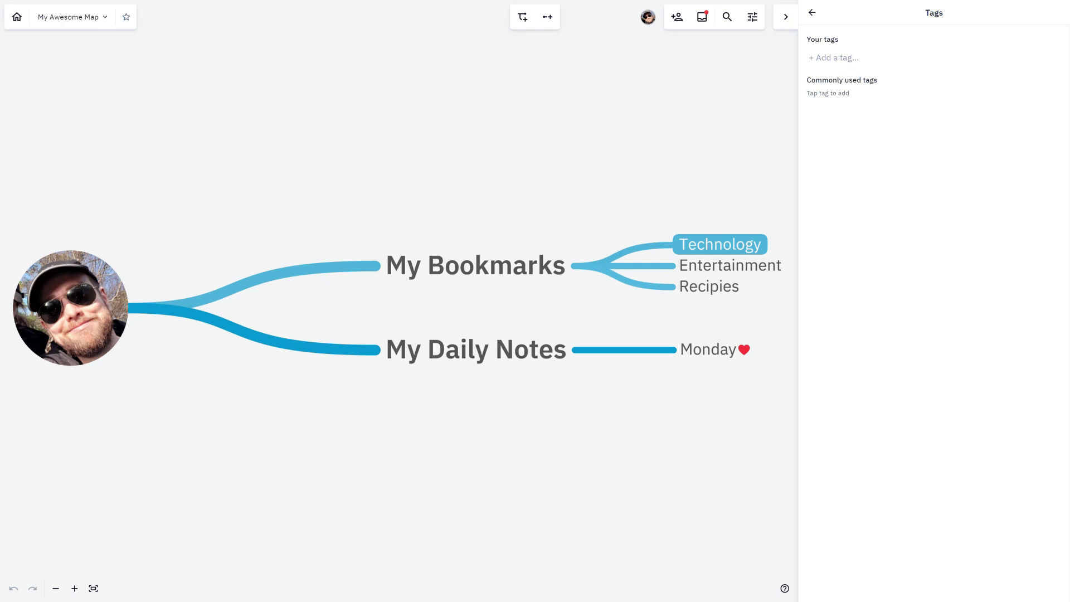
text(Screenshot)
key(Return)
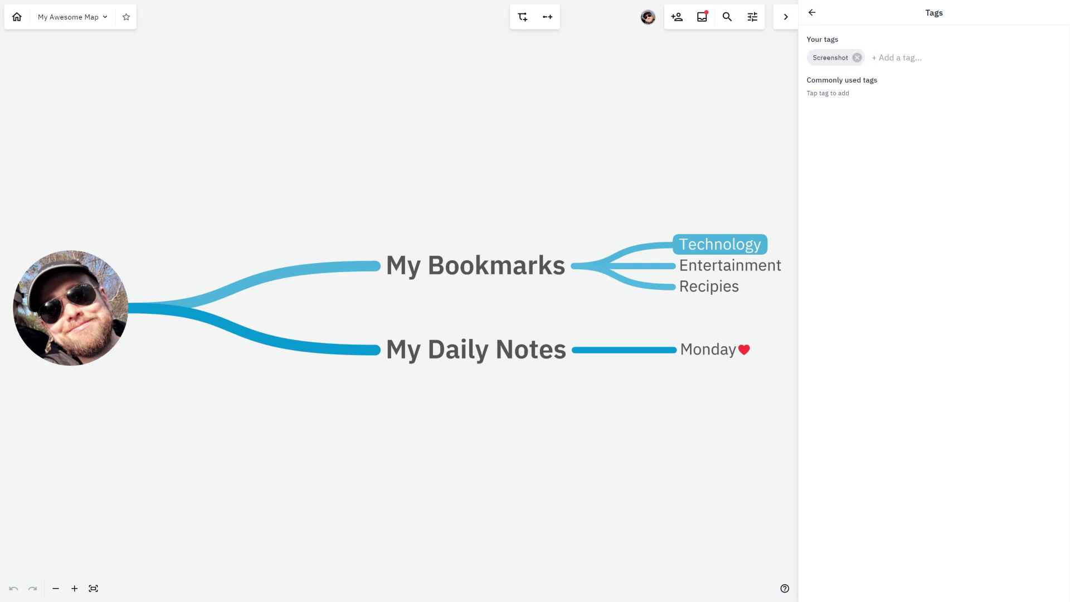
click(811, 12)
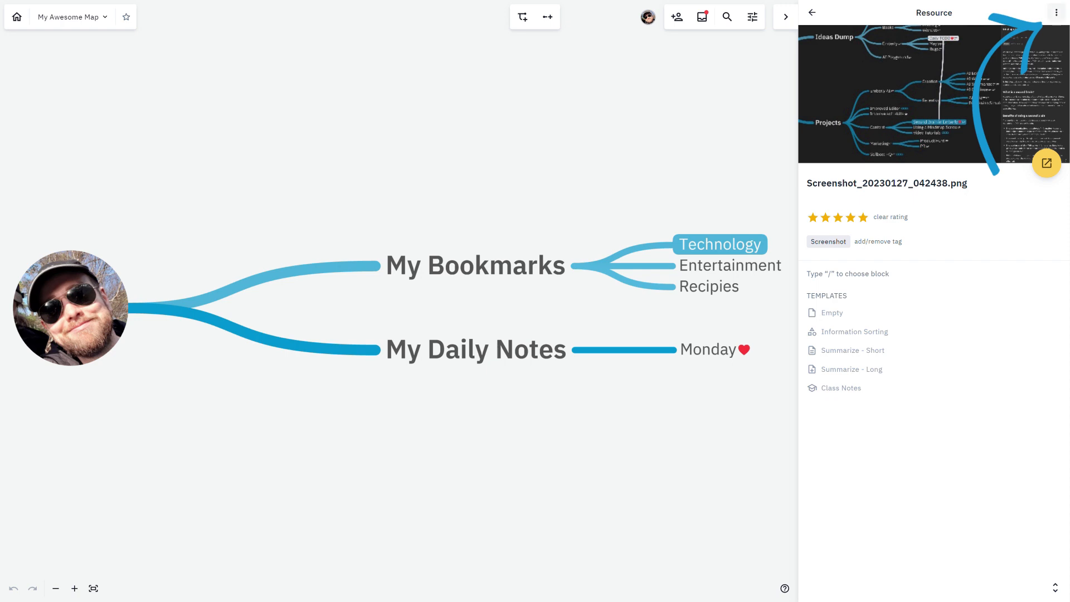
Edit the opened resource, renaming it "a screenshot" and entering "a description" as its description.
click(1055, 12)
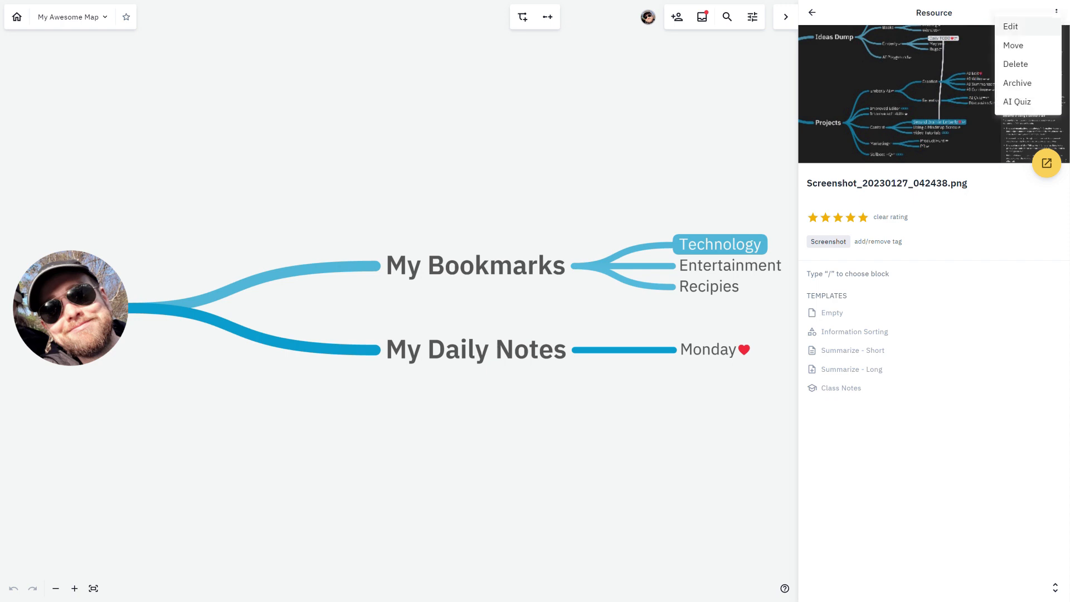
click(1010, 26)
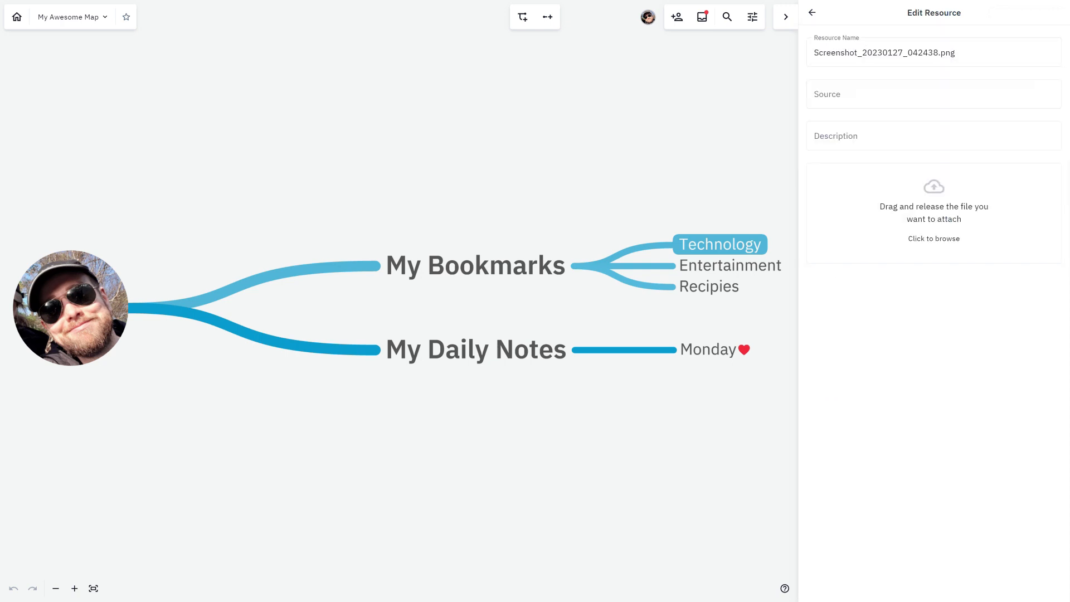
drag(960, 52, 811, 53)
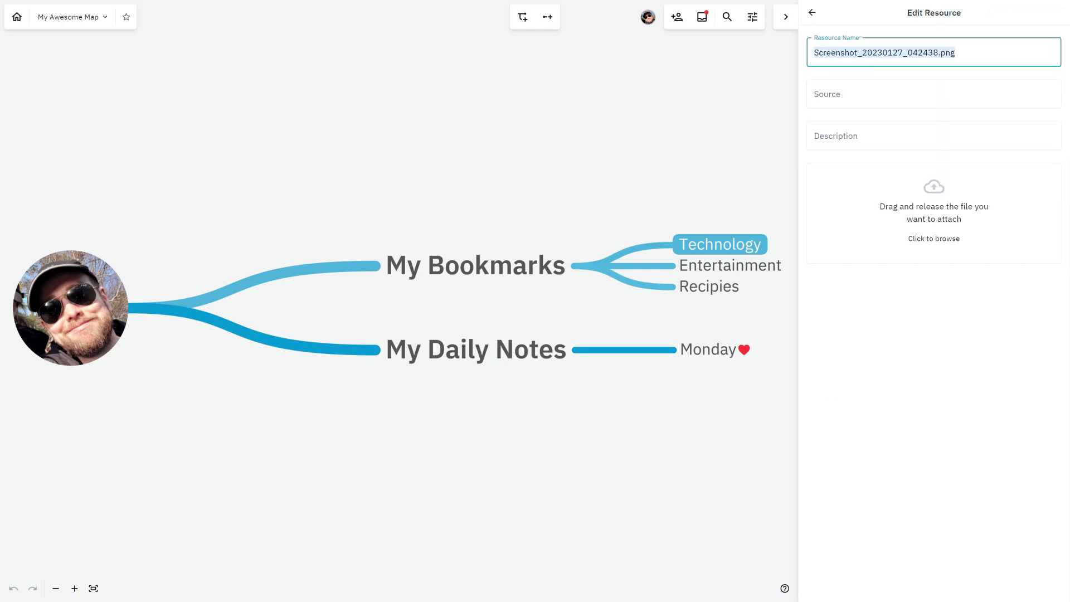
text(a screenshot)
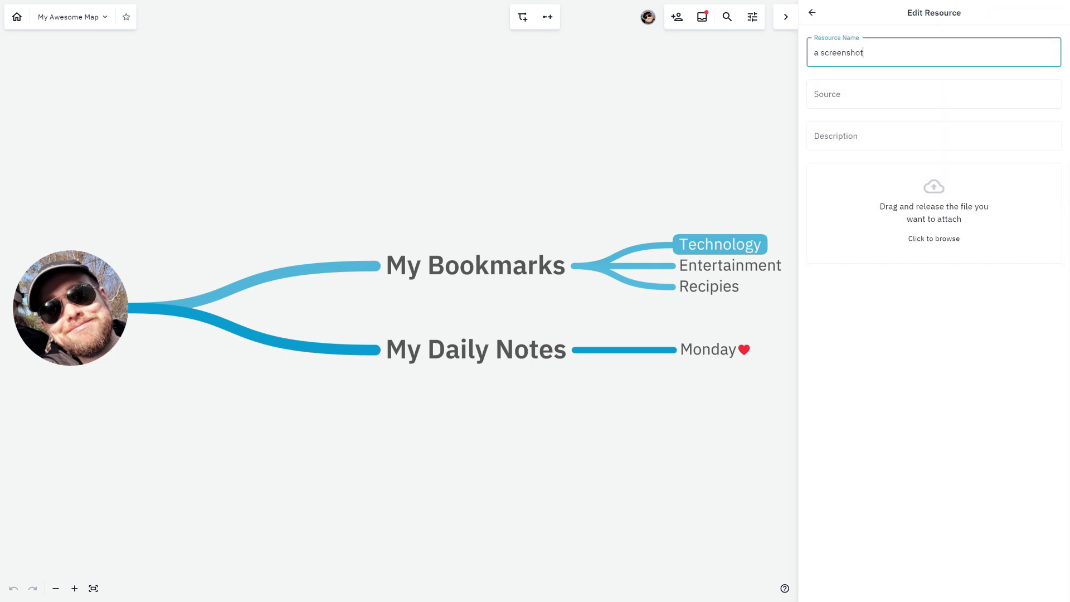
click(891, 94)
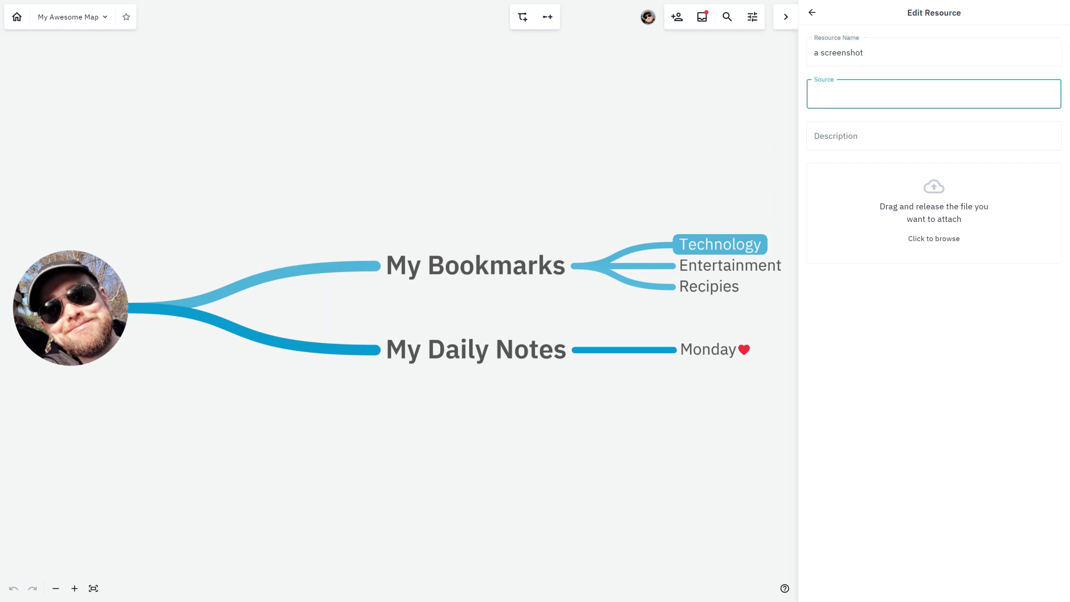
click(892, 136)
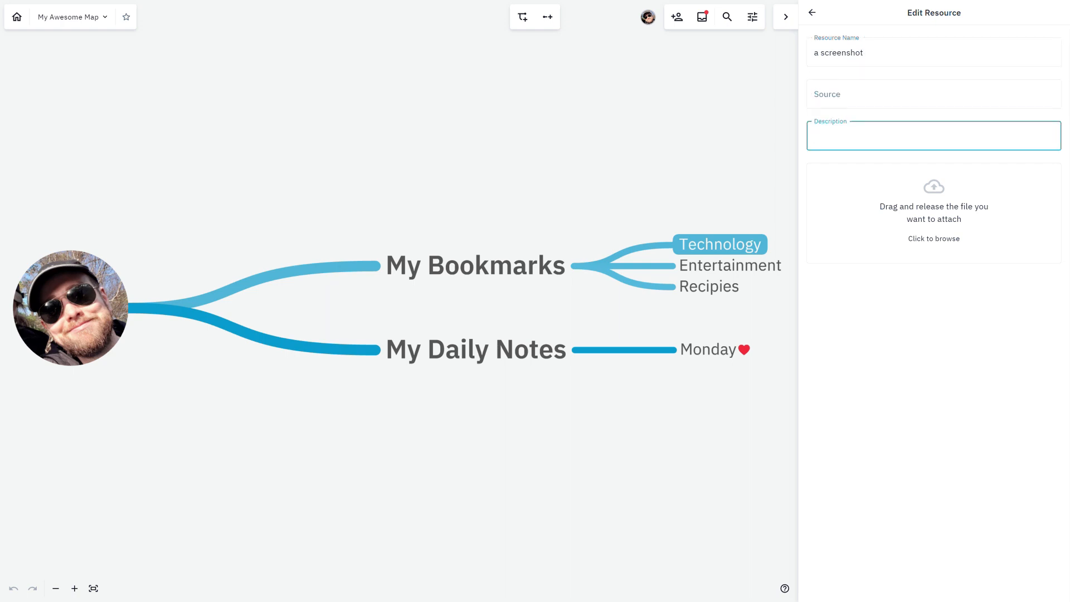
text(a description)
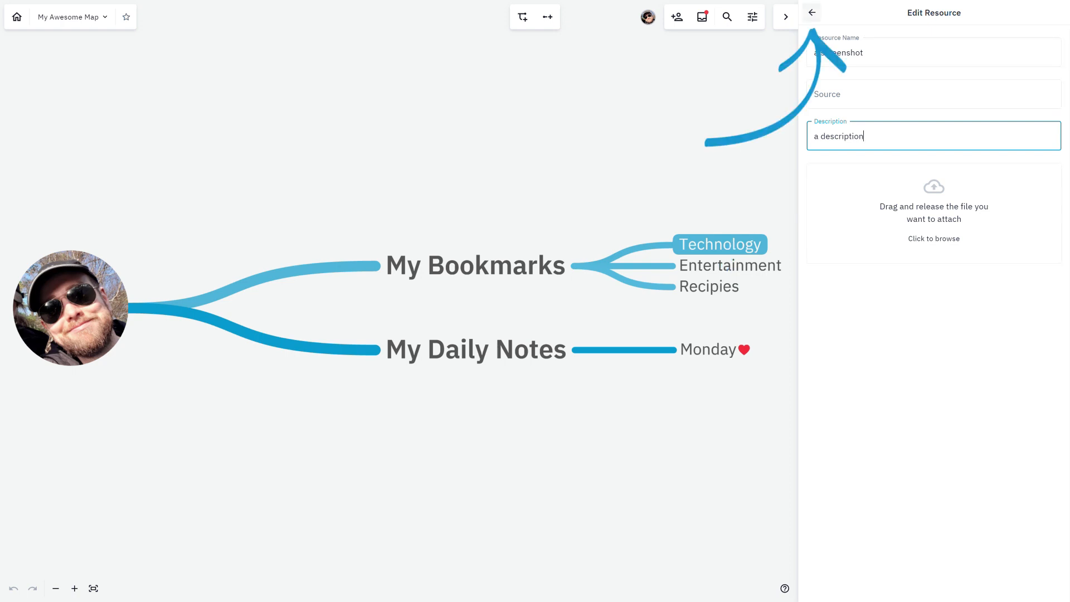
Finish editing "a screenshot" and return to the Technology resource list after checking which actions the resource offers.
click(812, 12)
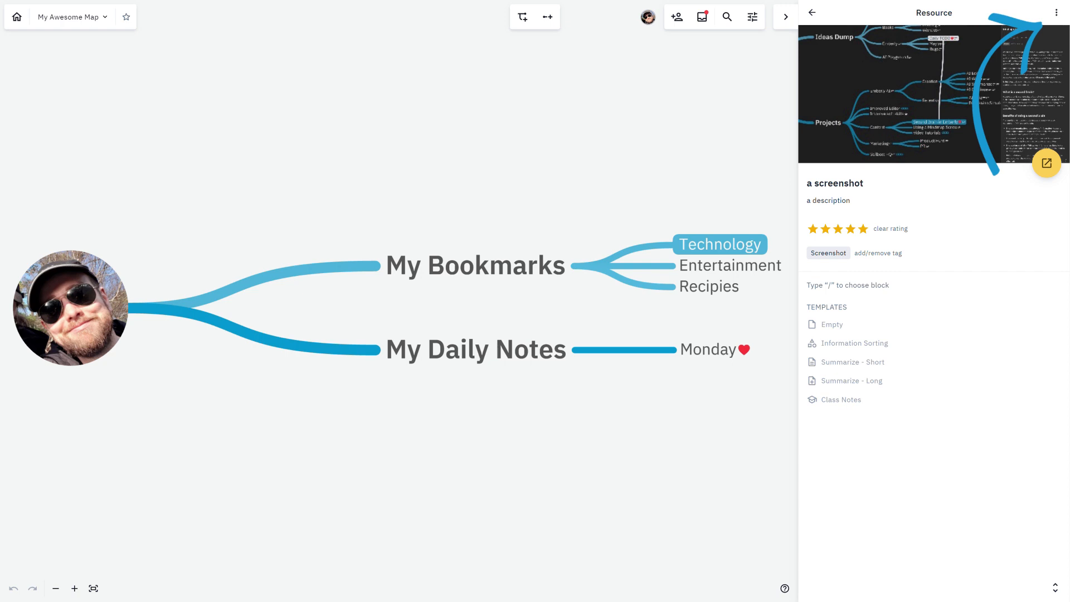
click(1056, 12)
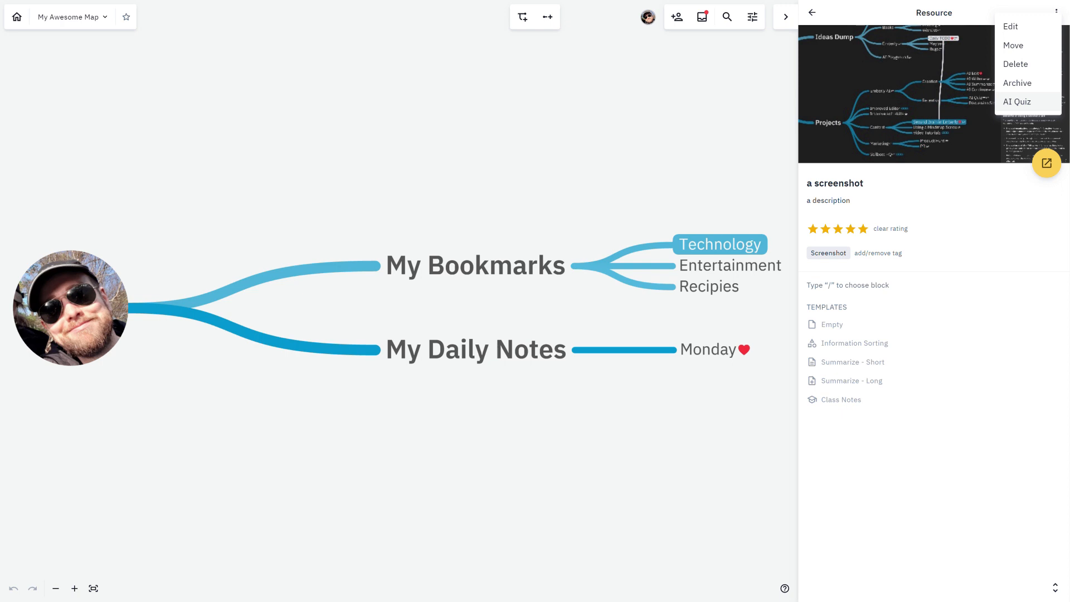
key(Escape)
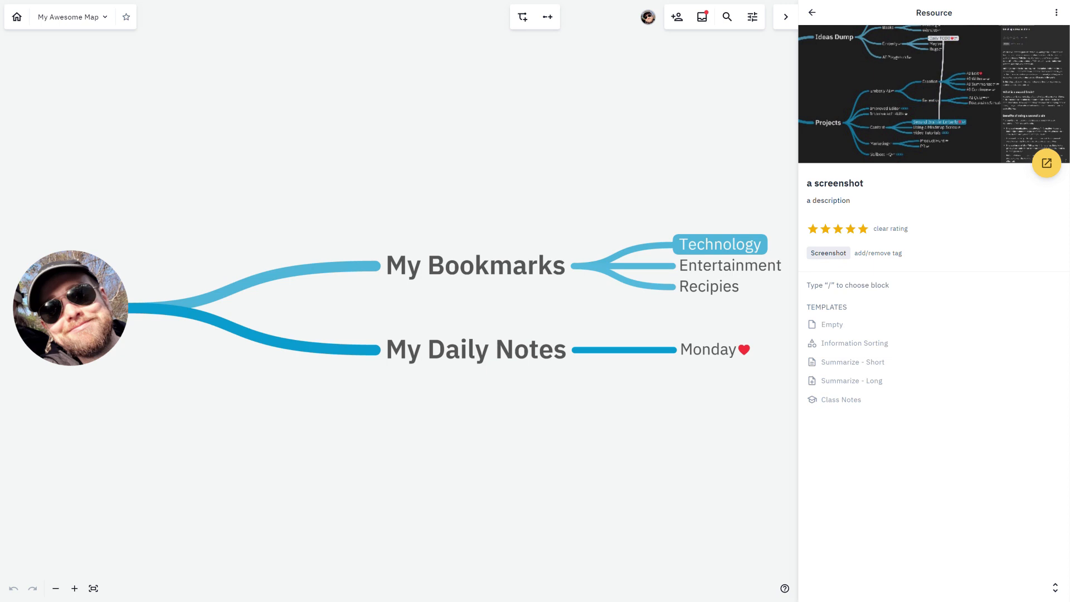
click(812, 13)
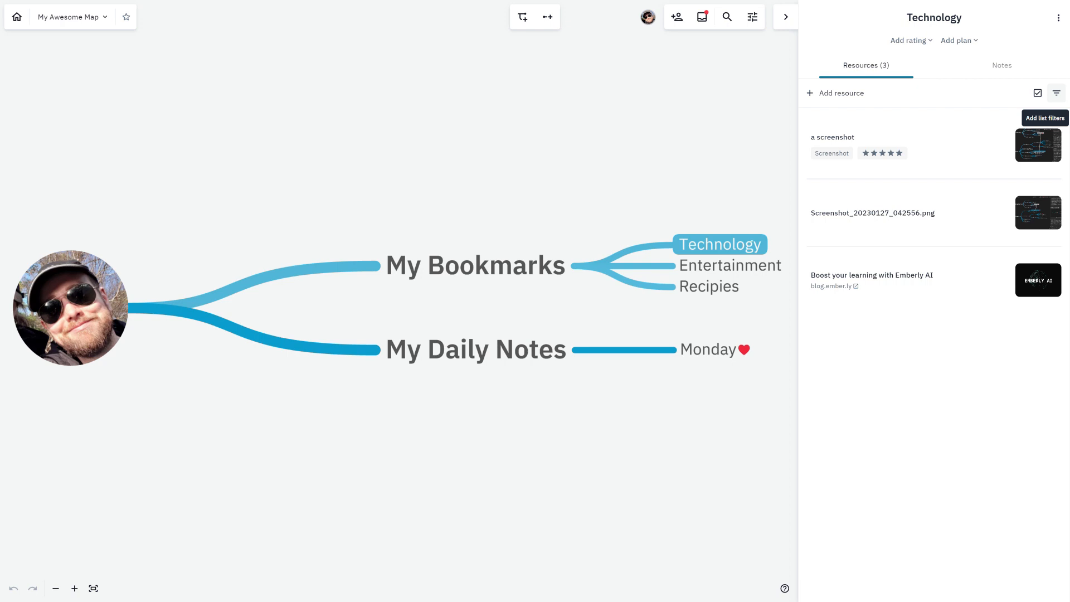
Filter the Technology resources by the tag "Screenshot" and clear the filter again.
click(1056, 93)
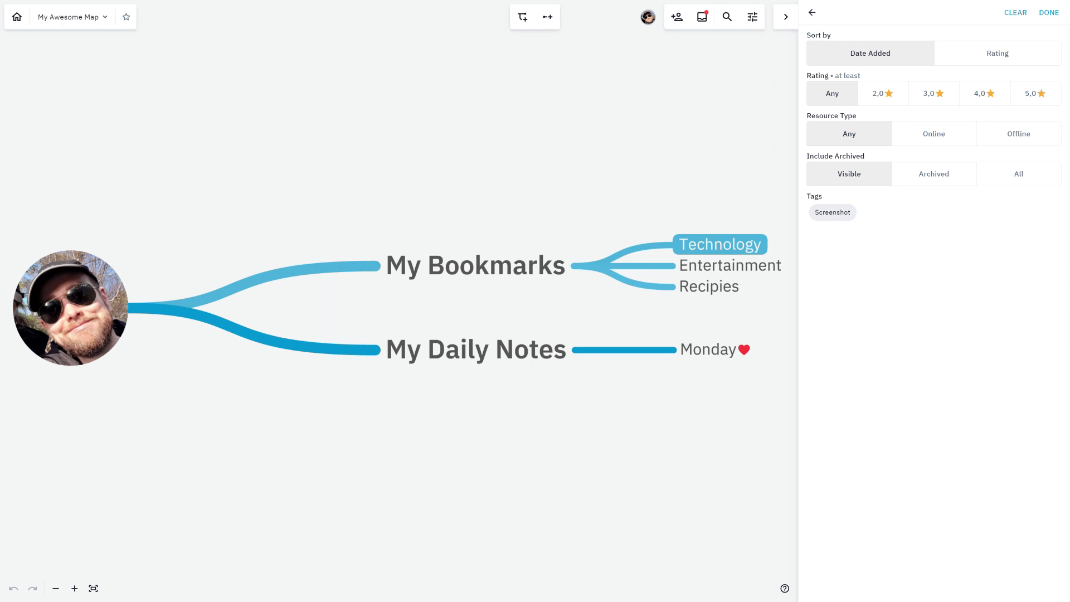
click(832, 212)
click(1049, 13)
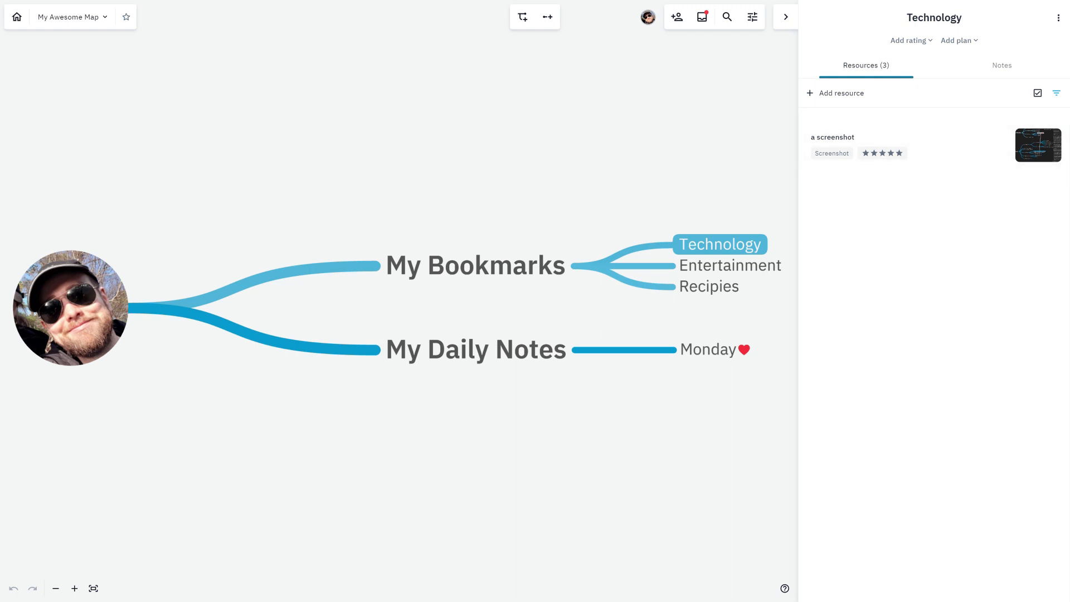
click(1056, 93)
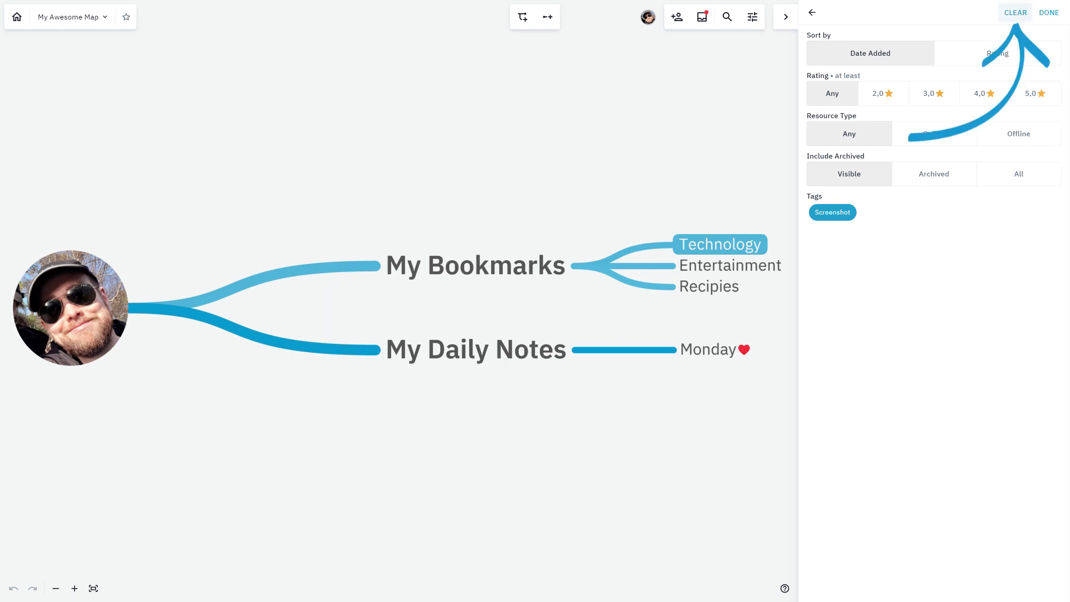
click(1015, 12)
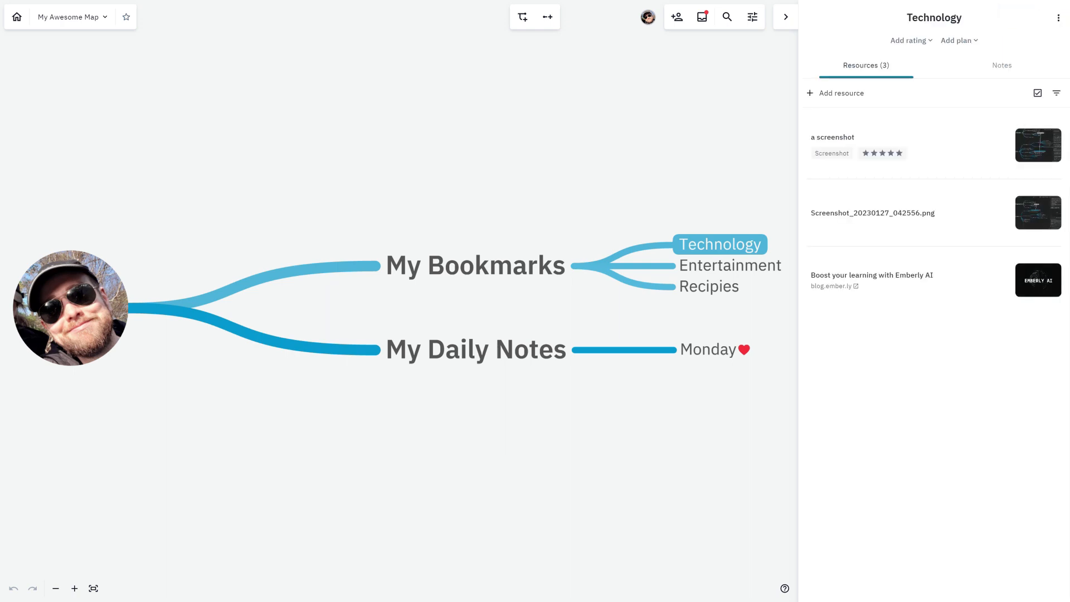